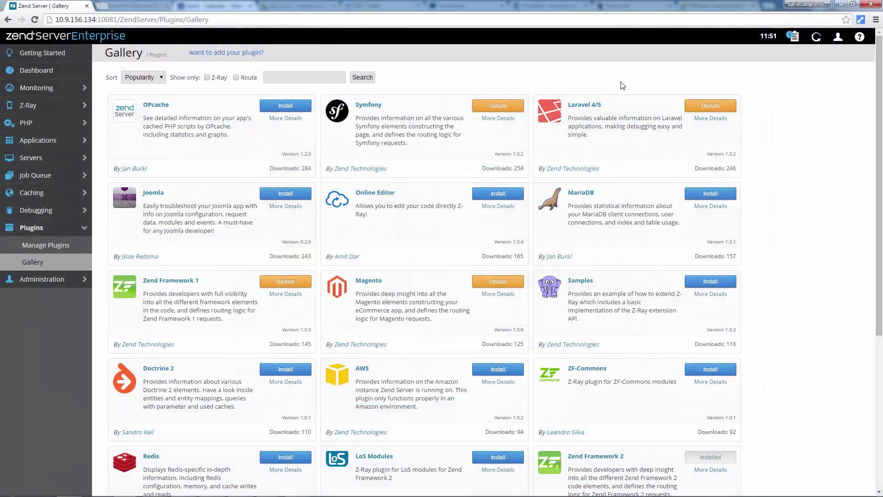
# Open the details of the mismatched display_errors message to see Server3 in Manage Servers.
pyautogui.click(796, 46)
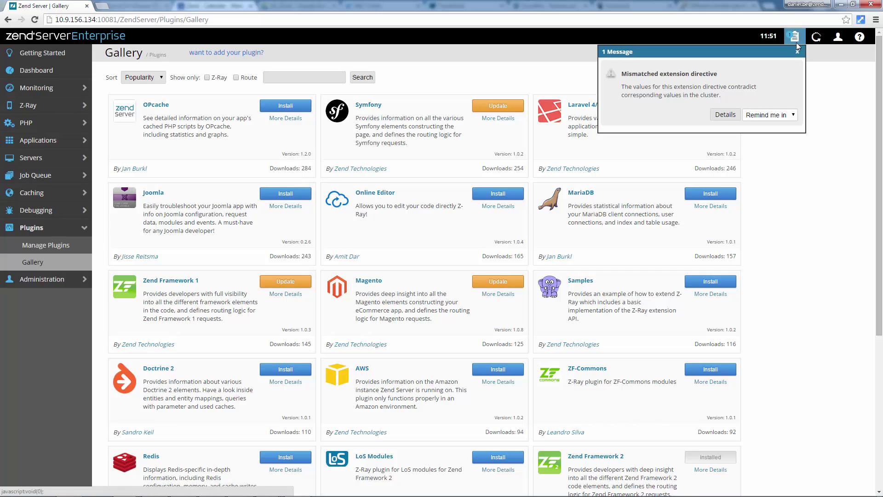
pyautogui.click(732, 118)
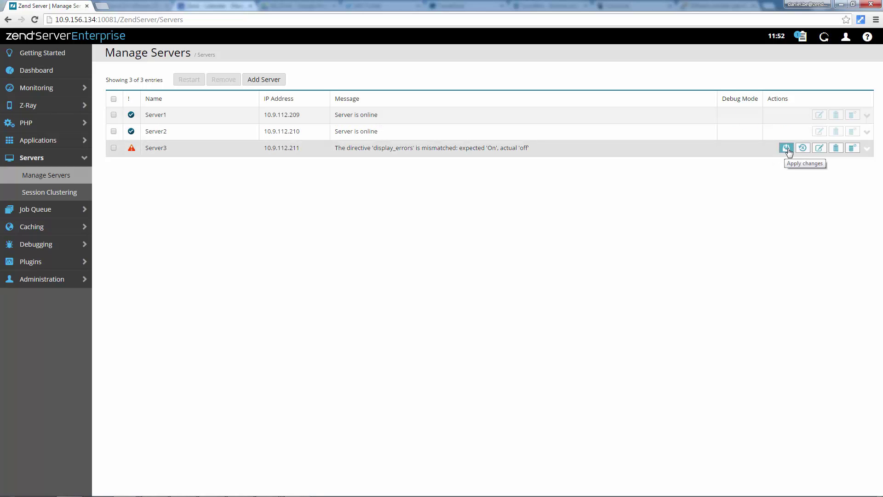
# Revert Server3's latest configuration changes and confirm the revert.
pyautogui.click(802, 149)
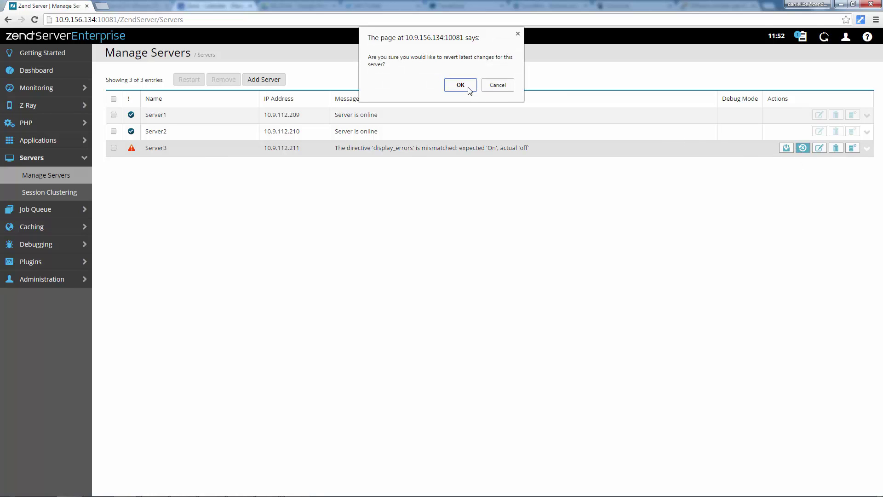
pyautogui.click(461, 85)
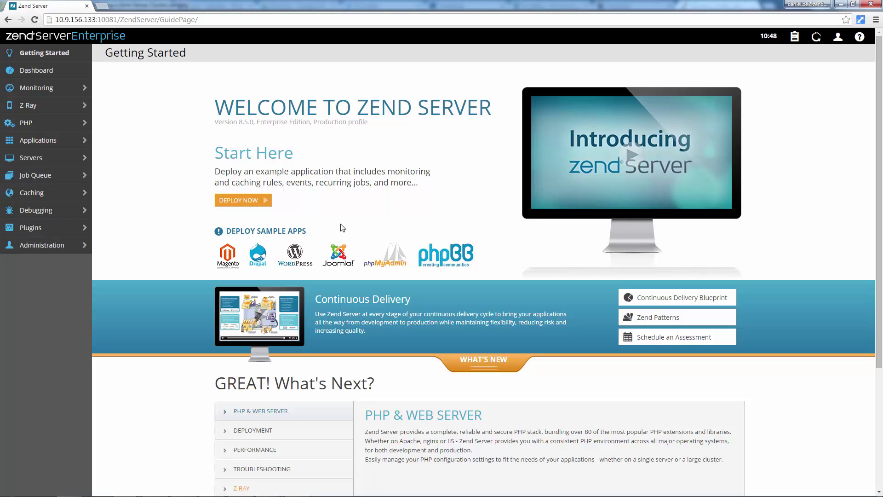
# Start joining a cluster, naming this server Server1 with database host 10.9.112.209.
pyautogui.click(61, 159)
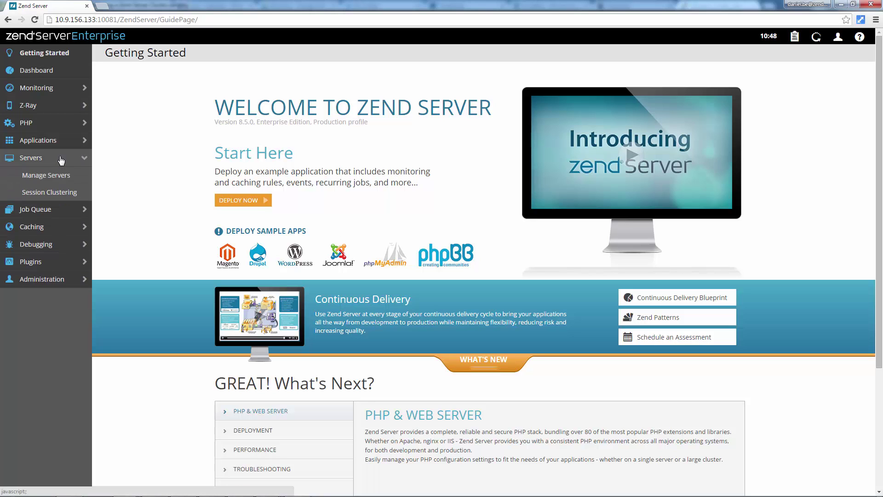
pyautogui.click(55, 178)
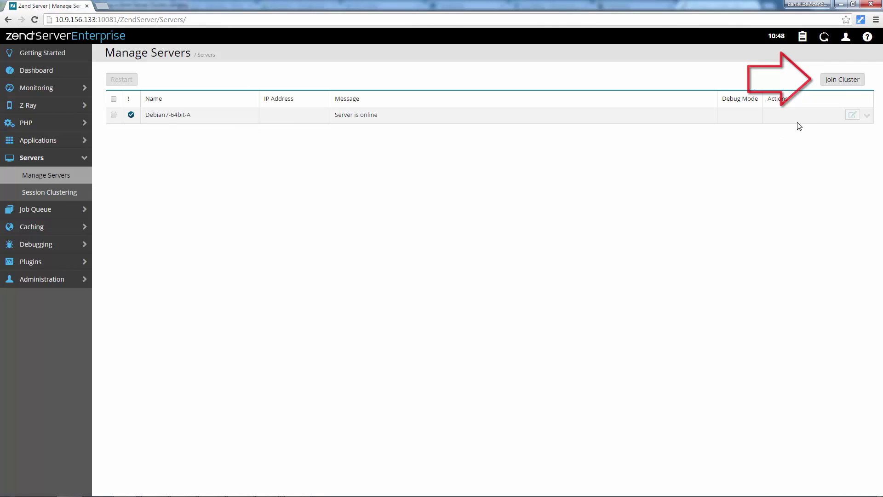
pyautogui.click(834, 82)
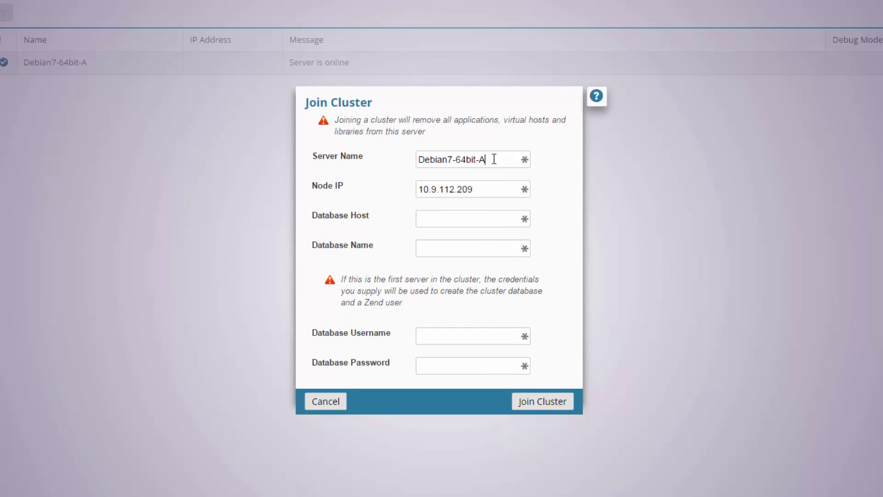
pyautogui.moveTo(494, 160); pyautogui.dragTo(385, 165)
pyautogui.write('Server1')
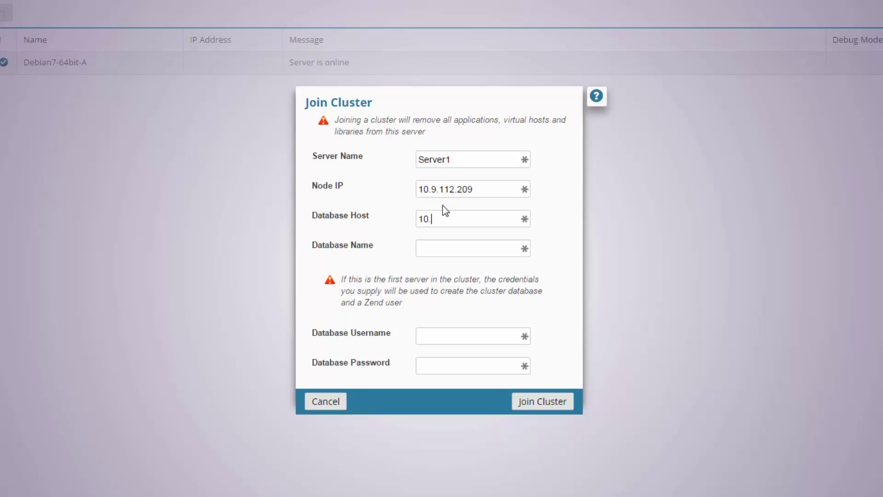
pyautogui.write('10.9.112.209')
# Enter database zs8_5, user root and the database password, then join the cluster.
pyautogui.write('zs8_')
pyautogui.write('5')
pyautogui.write('roo')
pyautogui.write('t')
pyautogui.click(454, 362)
pyautogui.write('root')
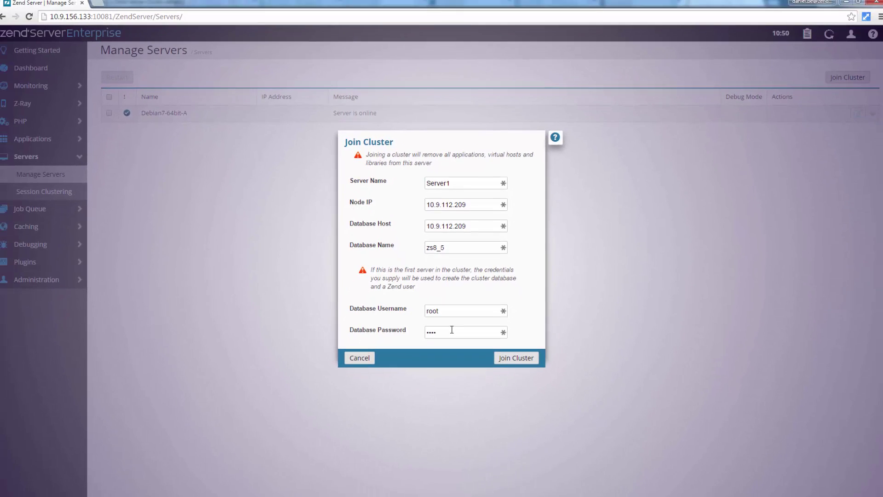
pyautogui.click(531, 383)
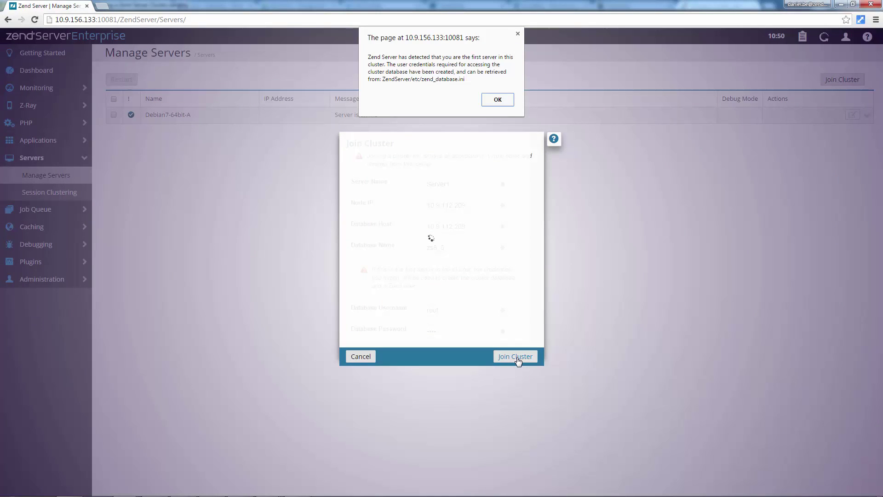
pyautogui.click(493, 100)
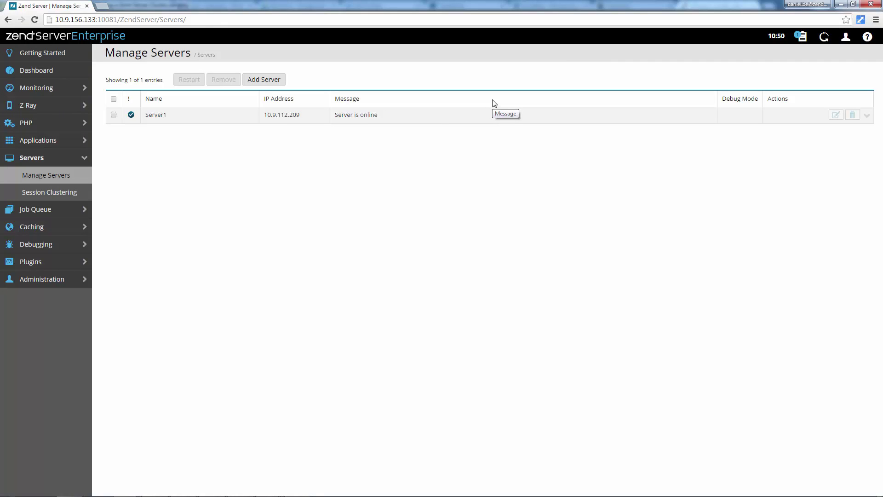
# Find display_errors in PHP Extensions, switch it On and save.
pyautogui.click(48, 129)
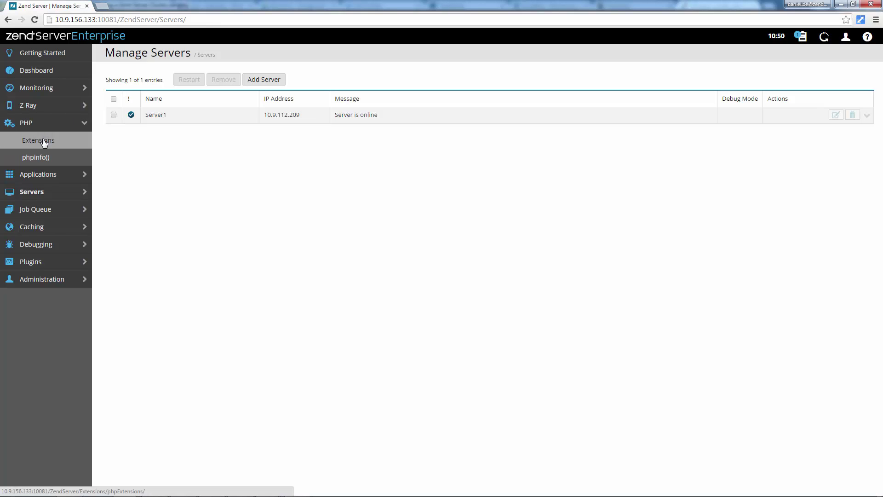
pyautogui.click(42, 142)
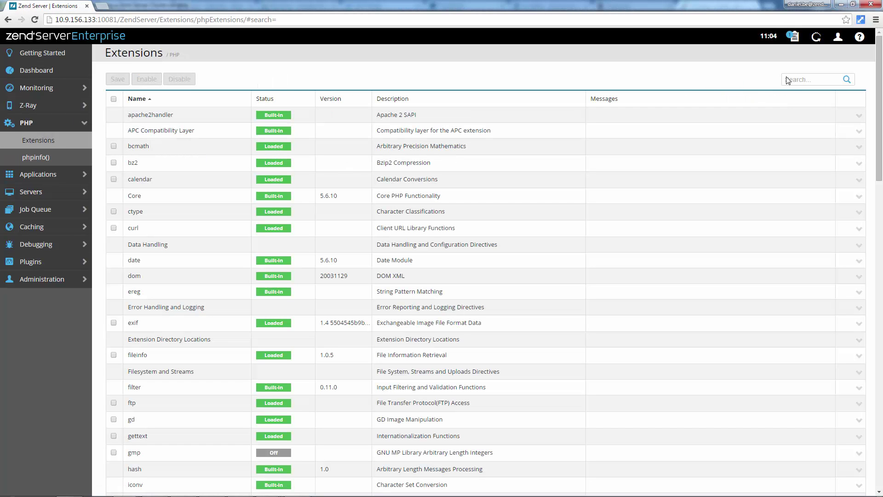
pyautogui.click(792, 79)
pyautogui.write('display_errors')
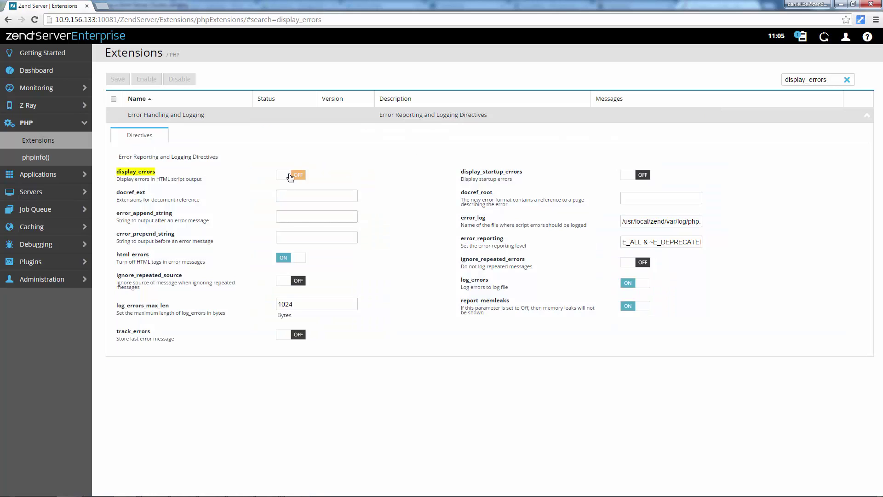
pyautogui.click(288, 175)
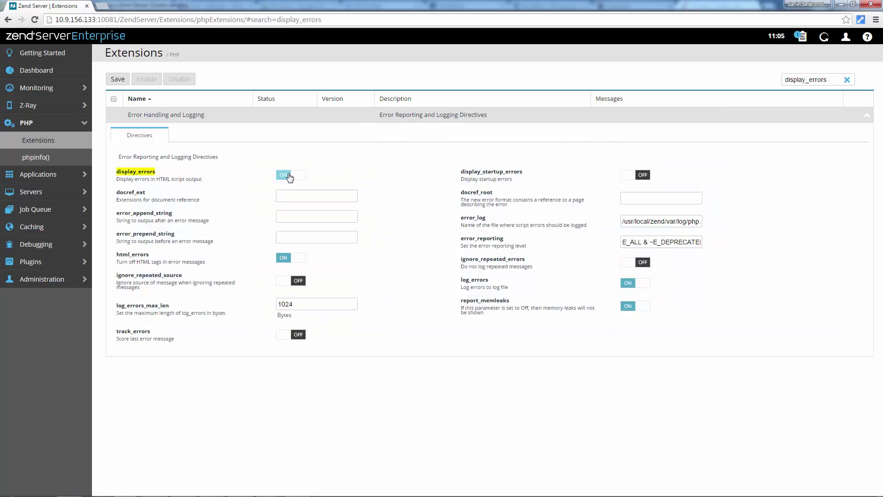
pyautogui.click(121, 81)
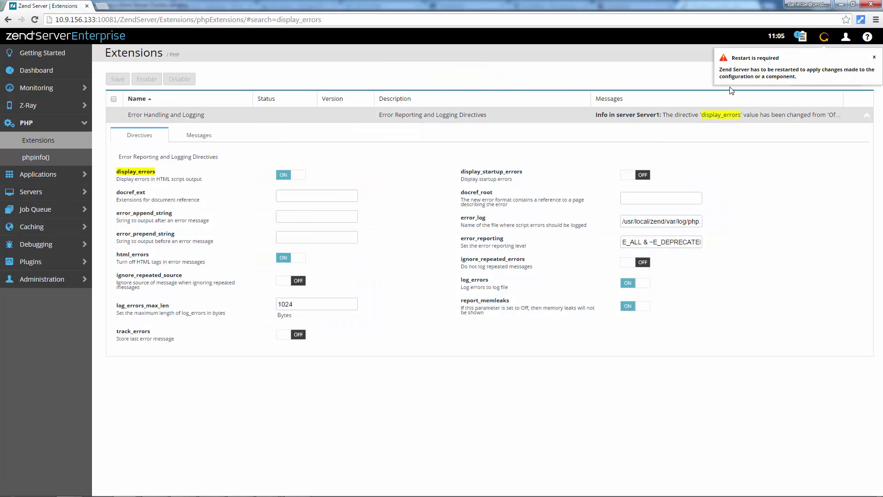
# Restart the server to apply the display_errors change.
pyautogui.click(823, 38)
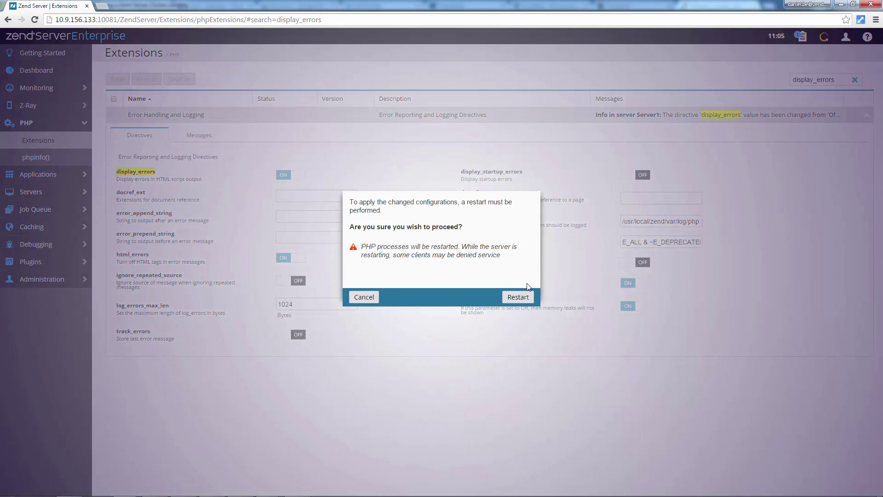
pyautogui.click(518, 297)
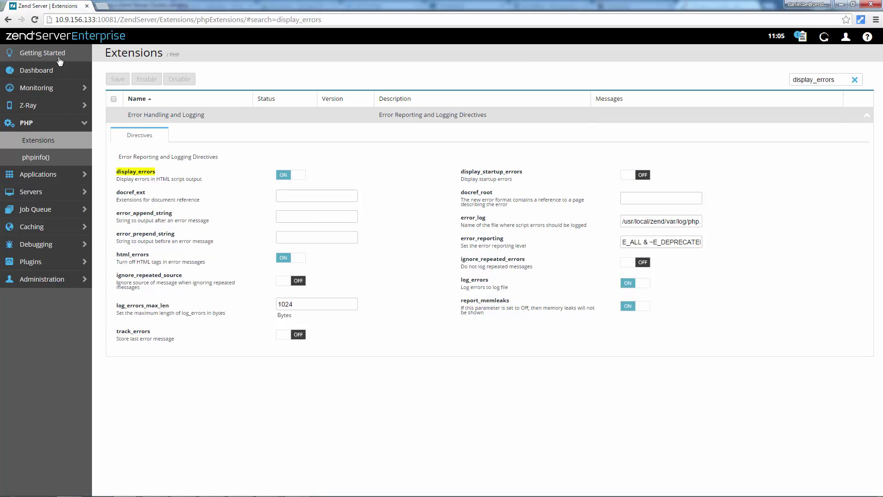
pyautogui.click(59, 56)
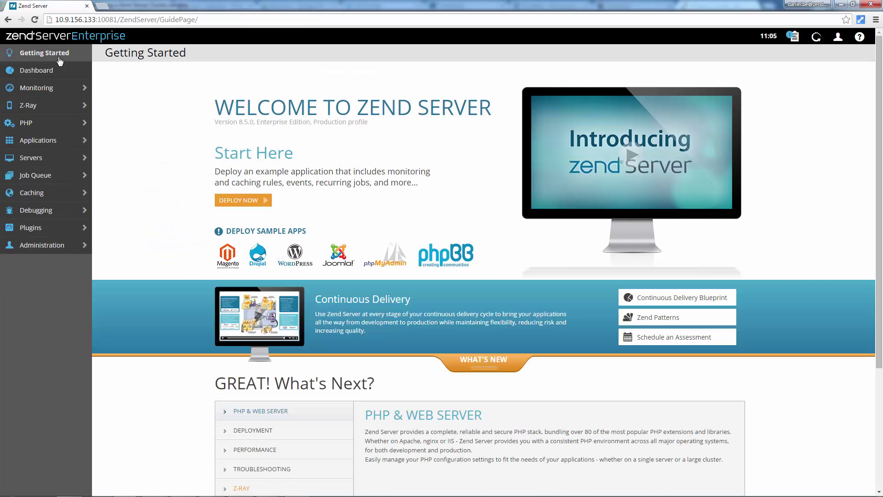
# Run the Joomla sample app deployment wizard with blog name Joomla Demo and deploy it.
pyautogui.click(345, 251)
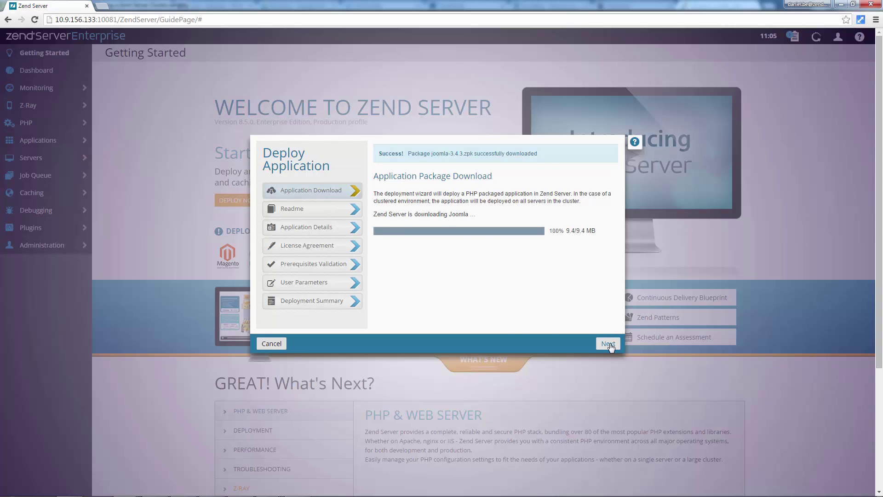
pyautogui.click(608, 344)
pyautogui.click(608, 343)
pyautogui.scroll(-2, 518, 280)
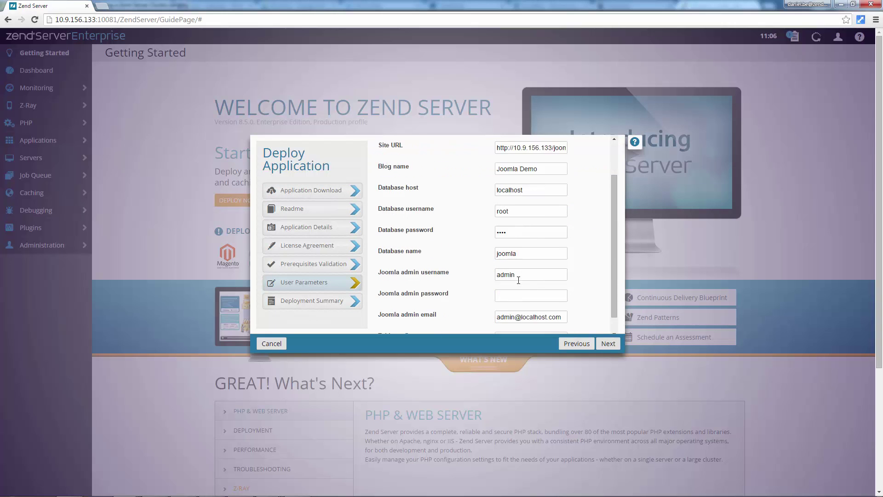
pyautogui.scroll(-1, 518, 280)
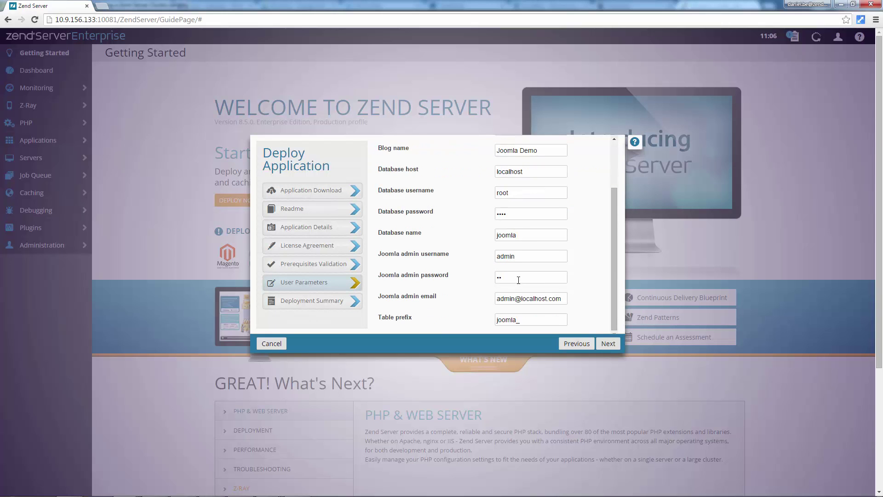
pyautogui.click(608, 344)
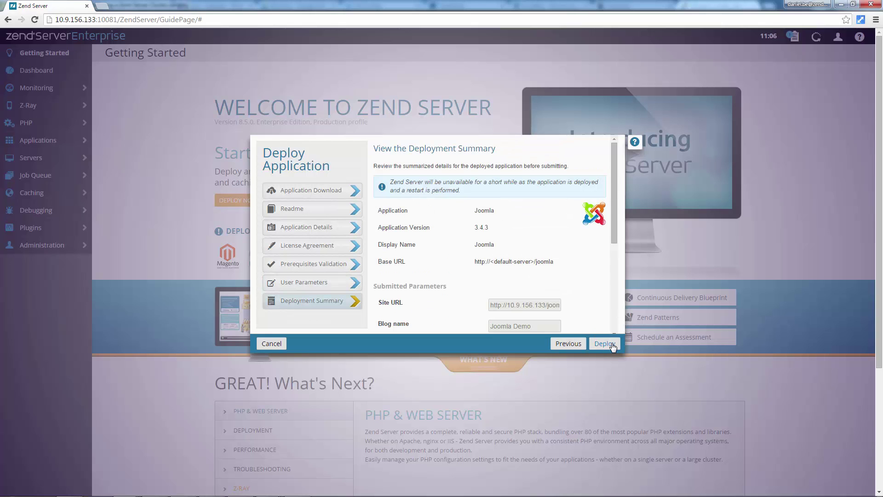
pyautogui.click(604, 343)
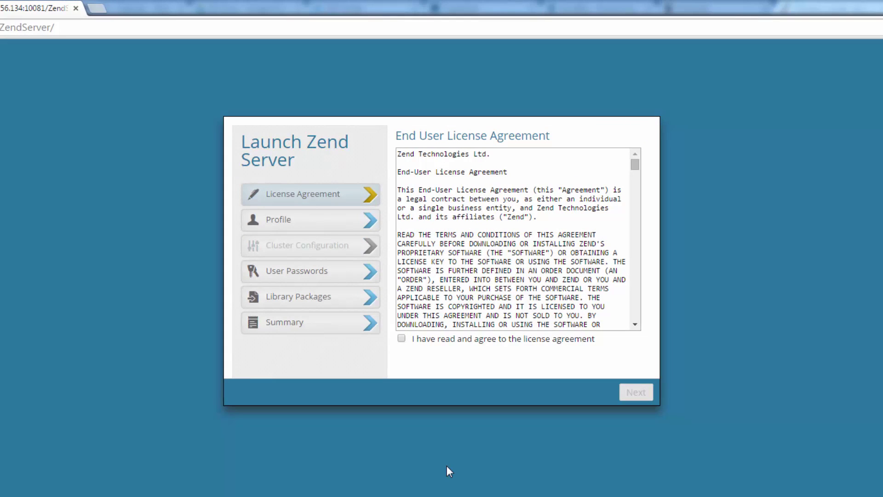
# Accept the license and choose the Production (Create or Join a Cluster) profile.
pyautogui.click(401, 339)
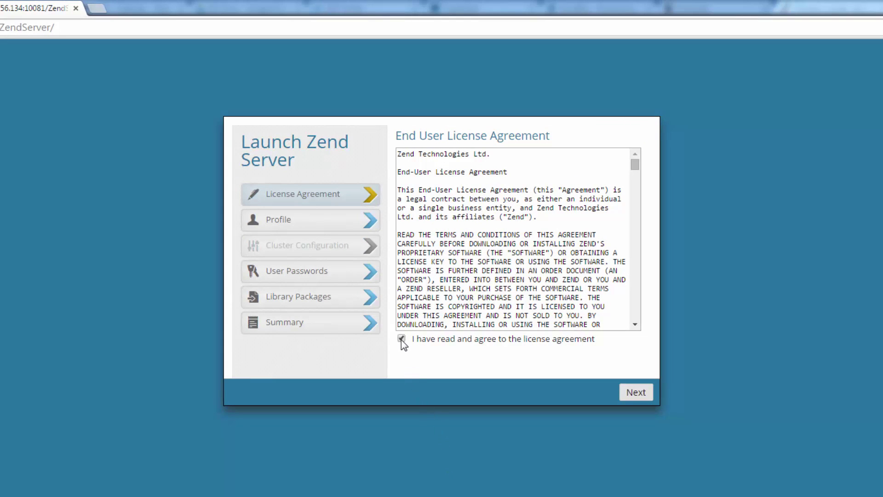
pyautogui.click(636, 393)
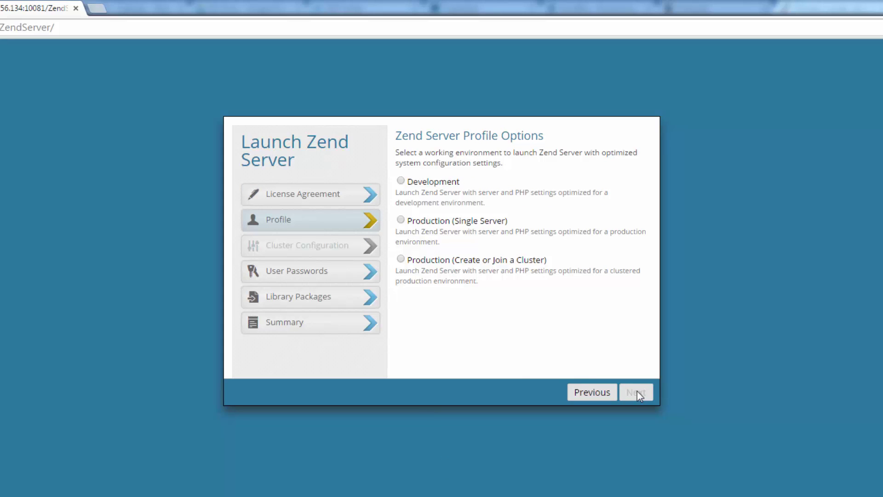
pyautogui.click(402, 259)
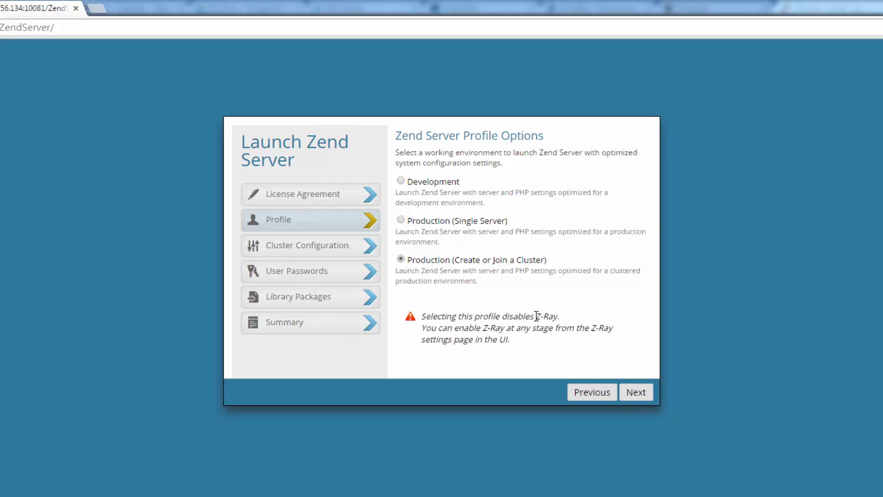
pyautogui.click(644, 395)
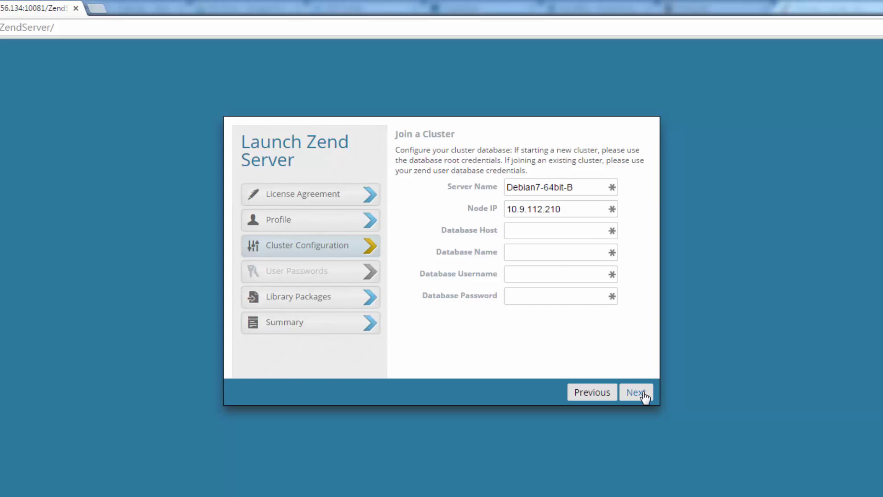
# Join cluster database zs8_5 on 10.9.112.209 as user root with its password, then launch.
pyautogui.click(524, 233)
pyautogui.write('10.9')
pyautogui.write('.112.209')
pyautogui.write('zs8_5')
pyautogui.click(518, 273)
pyautogui.write('root')
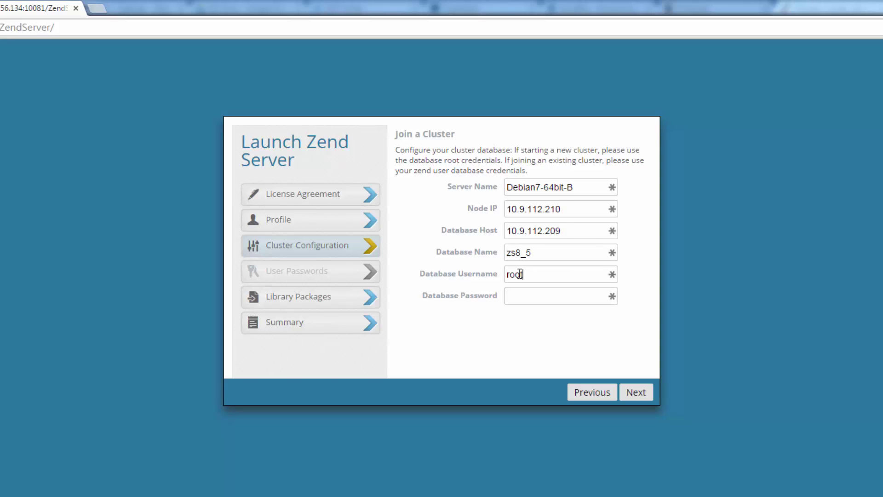
pyautogui.click(527, 296)
pyautogui.write('pass')
pyautogui.click(643, 391)
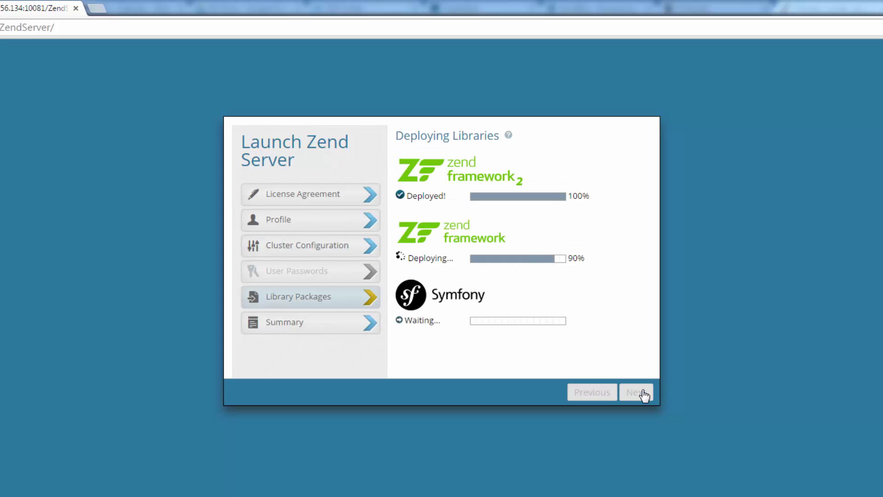
pyautogui.click(642, 391)
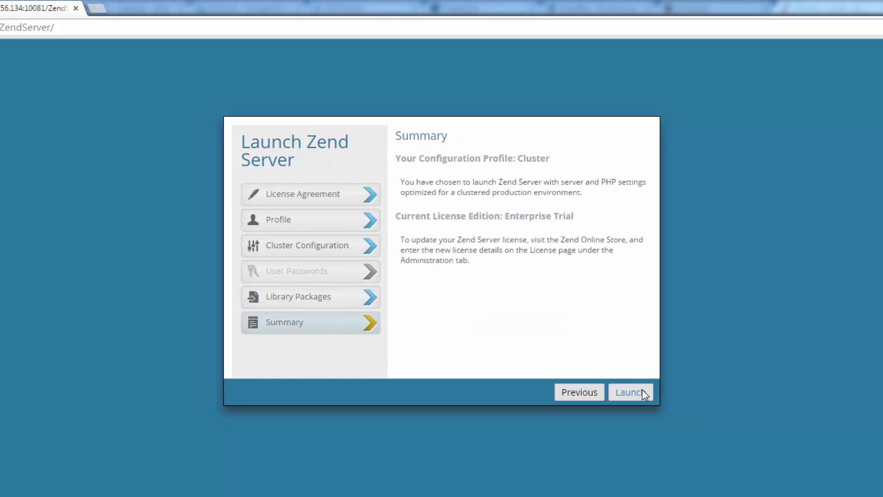
pyautogui.click(643, 391)
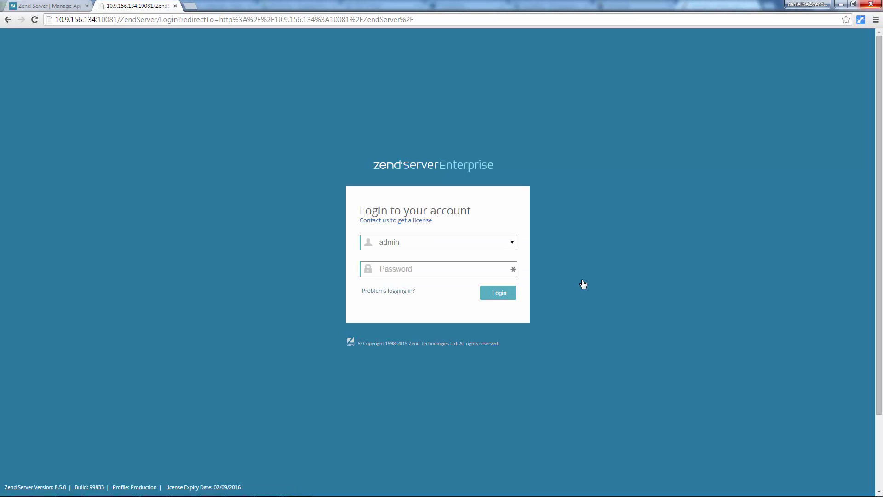
# Log in and open Manage Apps, showing Joomla 3.4.3 deployed at /joomla.
pyautogui.write('••••')
pyautogui.press('Return')
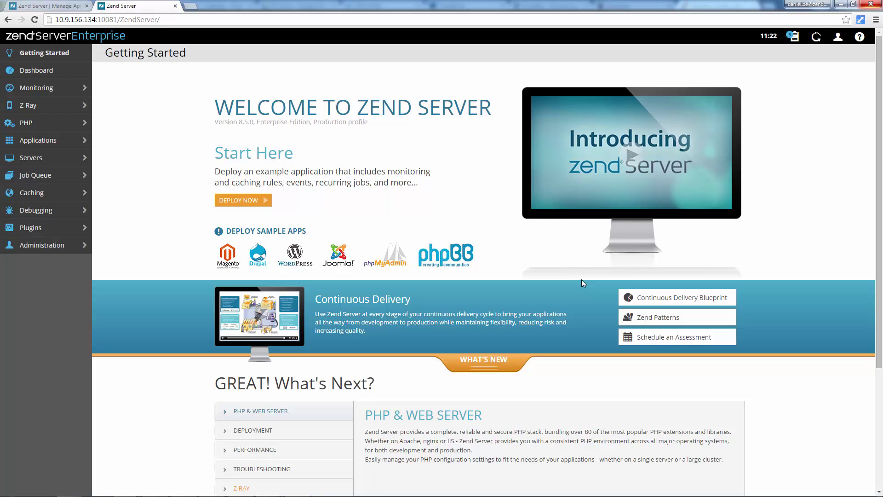
pyautogui.click(62, 142)
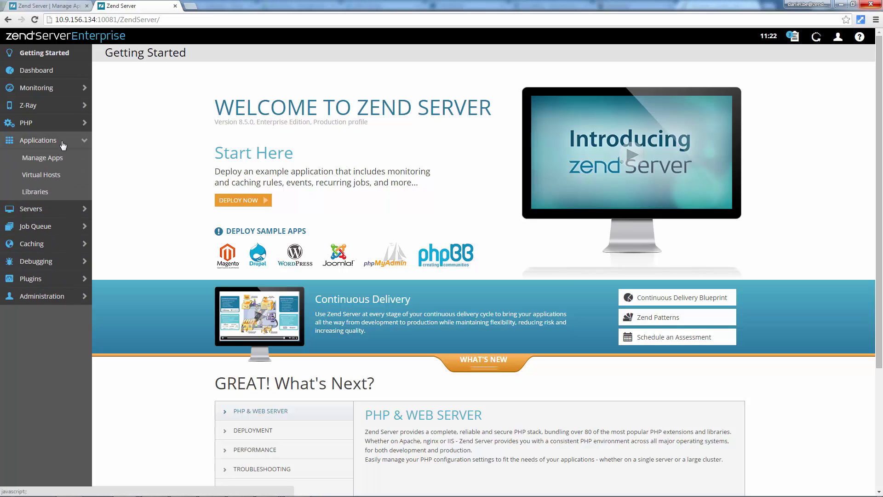
pyautogui.click(58, 159)
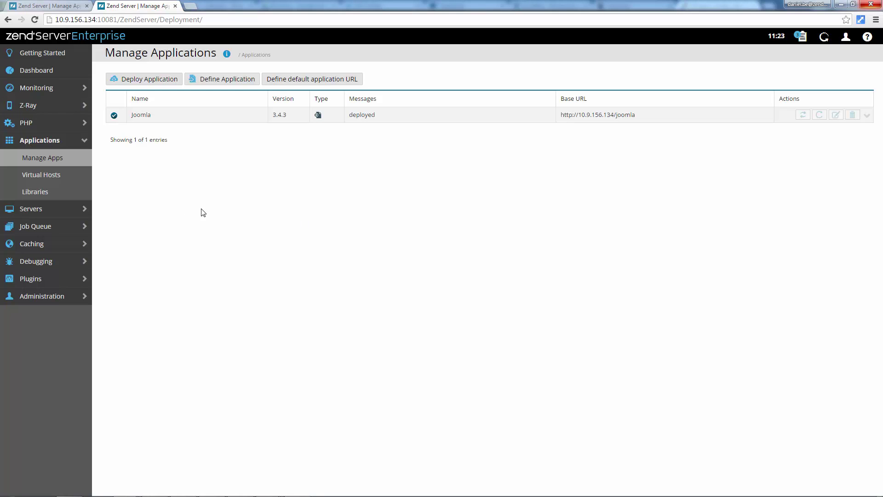
pyautogui.click(83, 210)
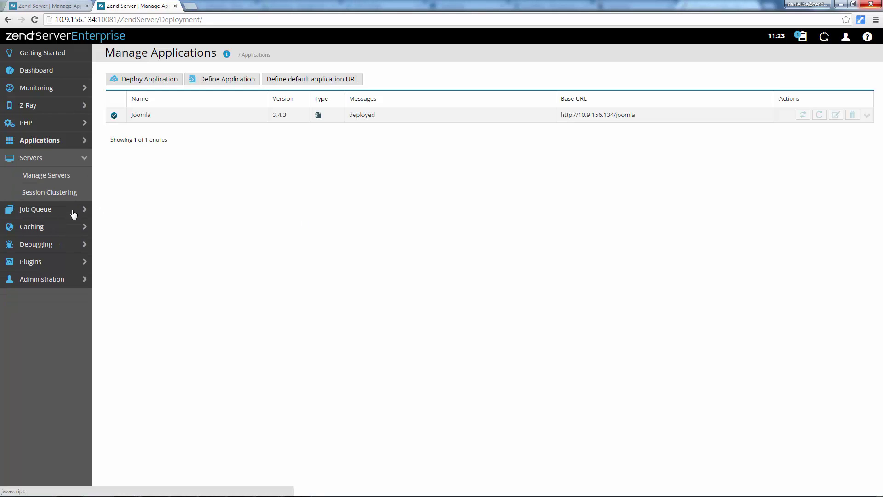
# Add a server named Server3 with IP 10.9.112.211 from Manage Servers.
pyautogui.click(65, 182)
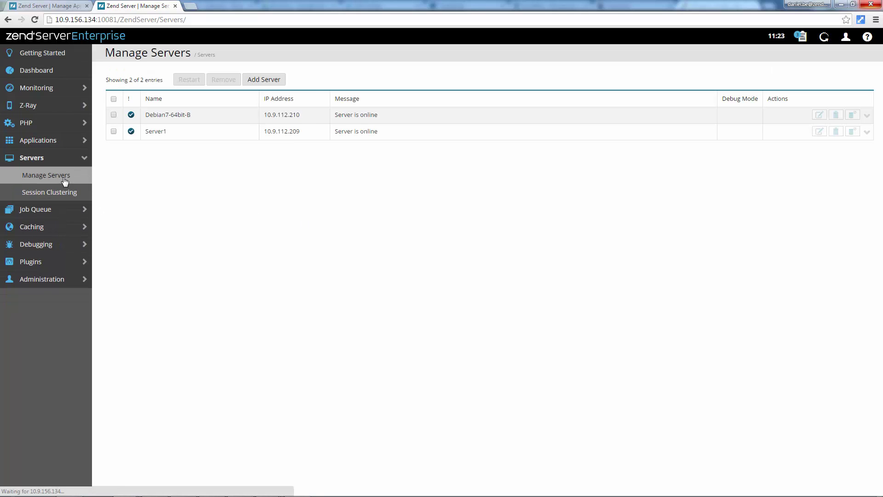
pyautogui.click(269, 81)
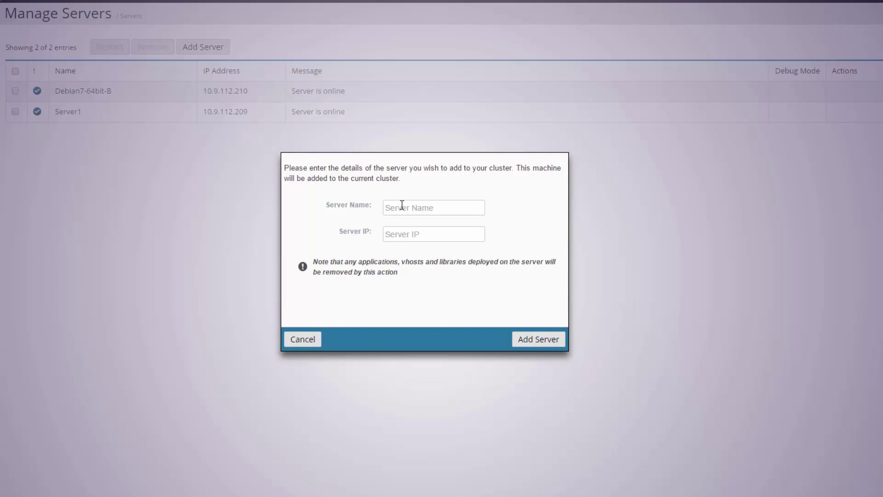
pyautogui.click(402, 205)
pyautogui.write('Server3')
pyautogui.write('10')
pyautogui.write('.9.')
pyautogui.write('112.')
pyautogui.write('211')
pyautogui.click(532, 340)
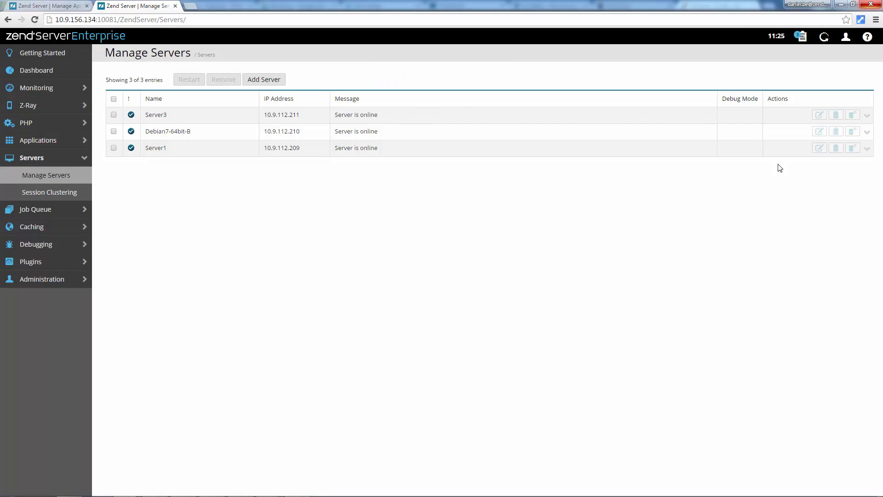
# Rename Debian7-64bit-B to Server2, save, and open the notification messages.
pyautogui.click(819, 132)
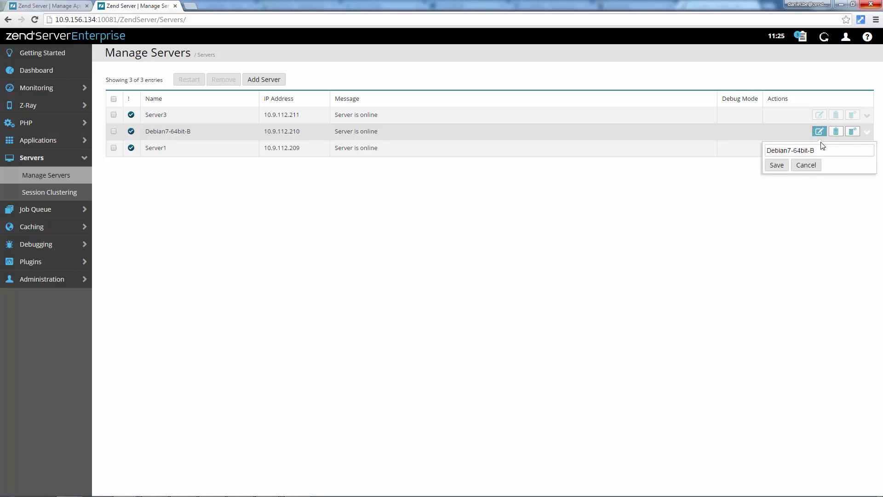
pyautogui.moveTo(821, 149); pyautogui.dragTo(766, 150)
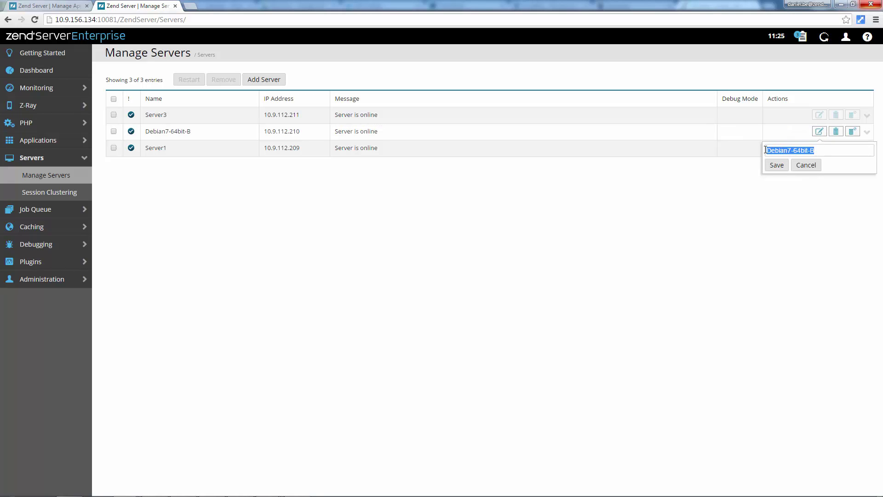
pyautogui.write('Server2')
pyautogui.click(776, 165)
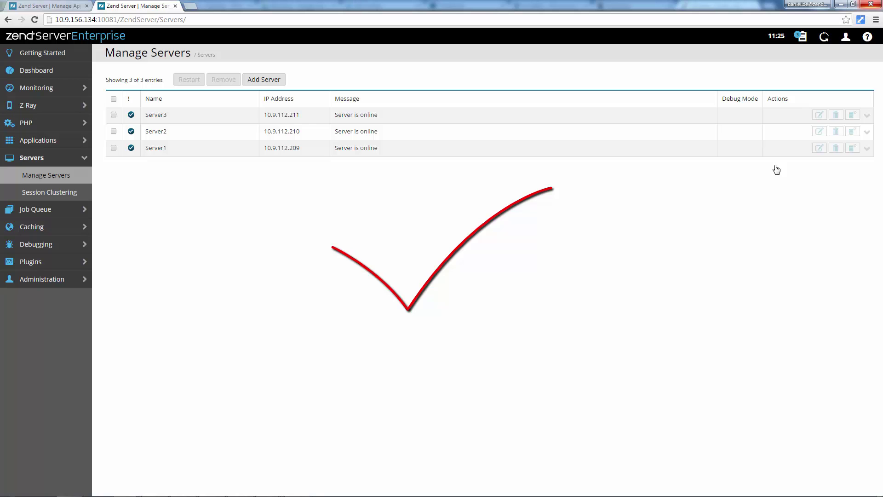
pyautogui.click(804, 39)
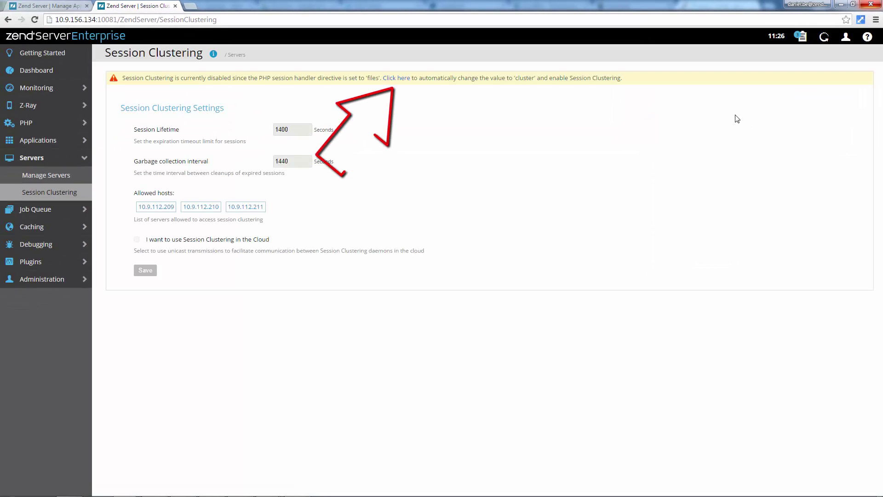
# Set session.save.handler to cluster and restart PHP to apply it.
pyautogui.click(390, 79)
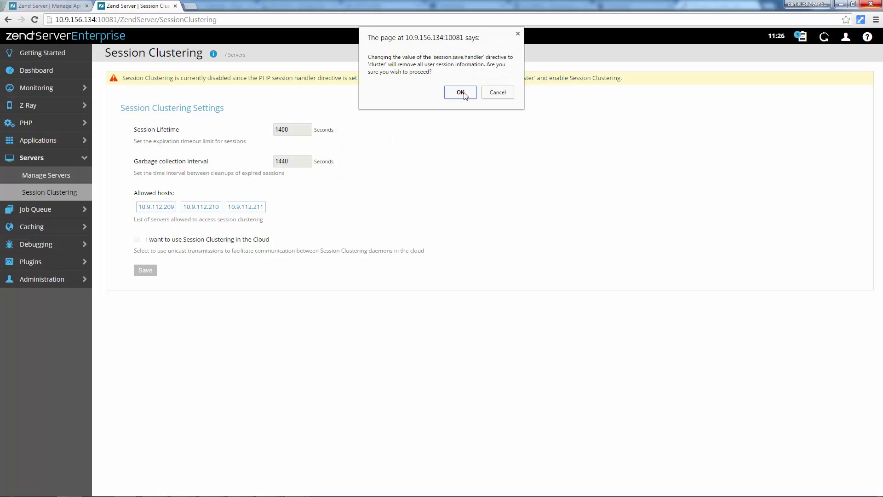
pyautogui.click(461, 93)
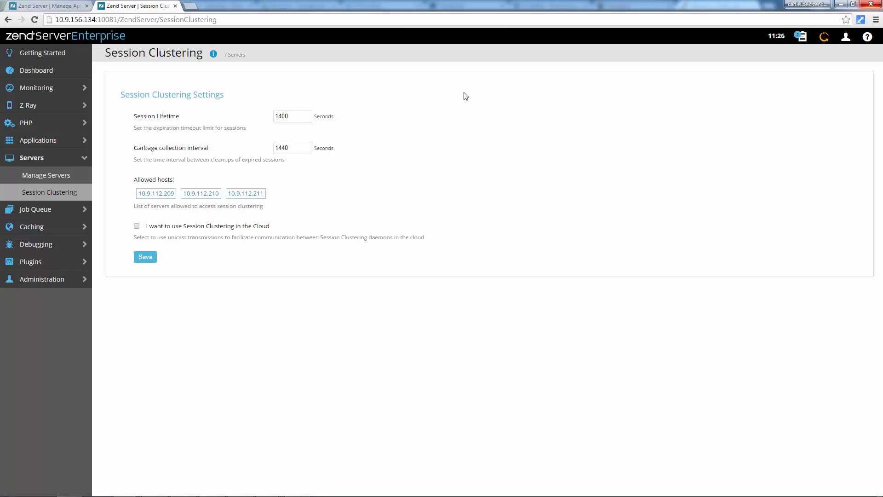
pyautogui.click(825, 44)
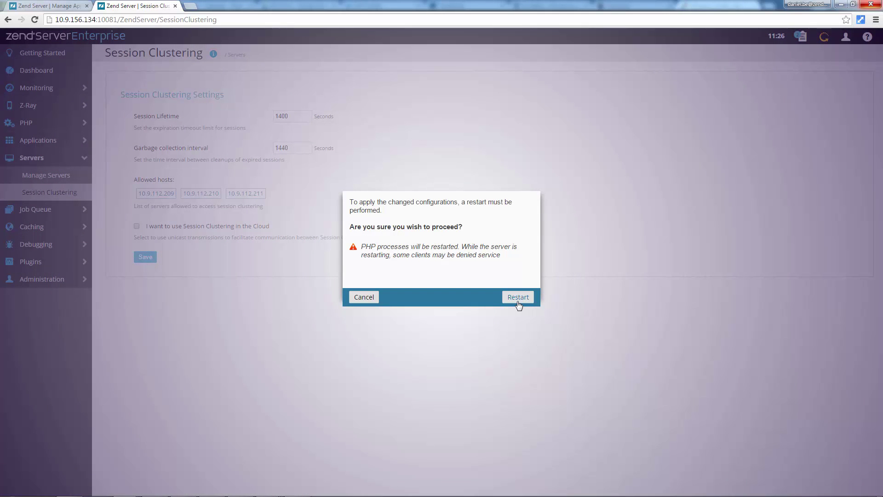
pyautogui.click(519, 297)
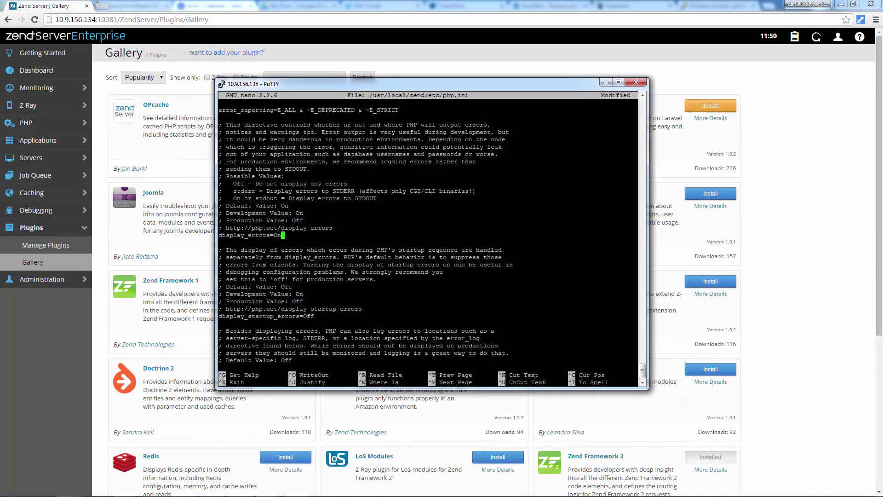
# Change display_errors from On to off in /usr/local/zend/etc/php.ini and save the file.
pyautogui.press('BackSpace')
pyautogui.press('BackSpace')
pyautogui.write('off')
pyautogui.hotkey('ctrl', 'x')
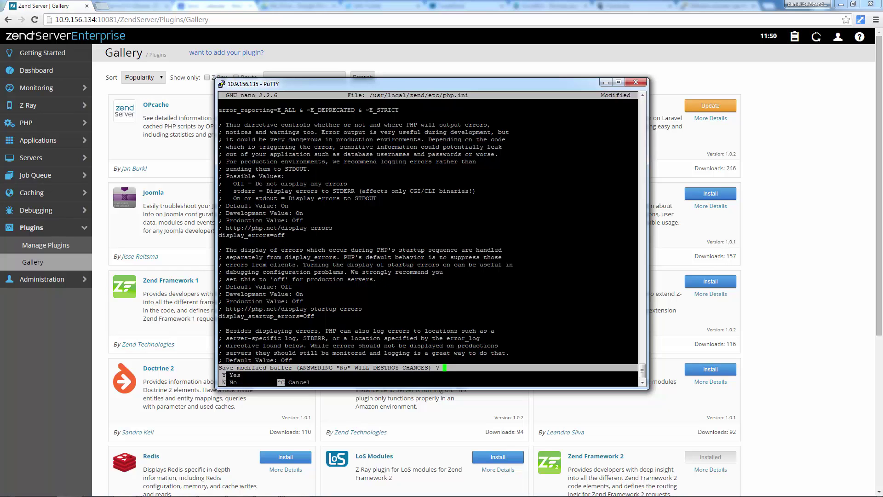
pyautogui.press('y')
pyautogui.press('Return')
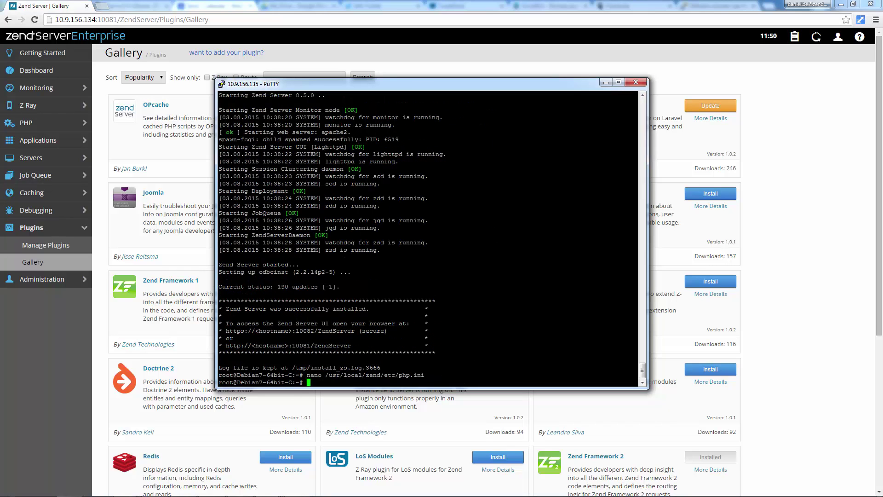
pyautogui.click(606, 83)
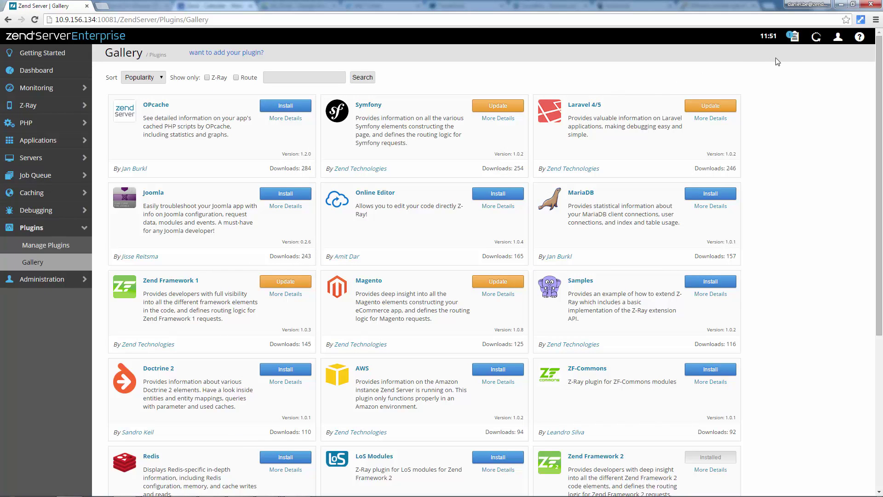
# Revert Server3's mismatched display_errors directive and restart Zend Server to apply it.
pyautogui.click(795, 37)
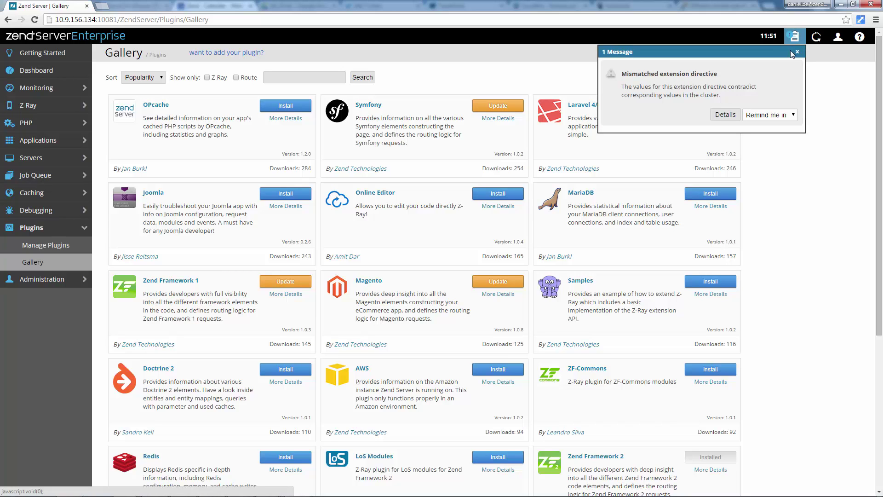
pyautogui.click(732, 116)
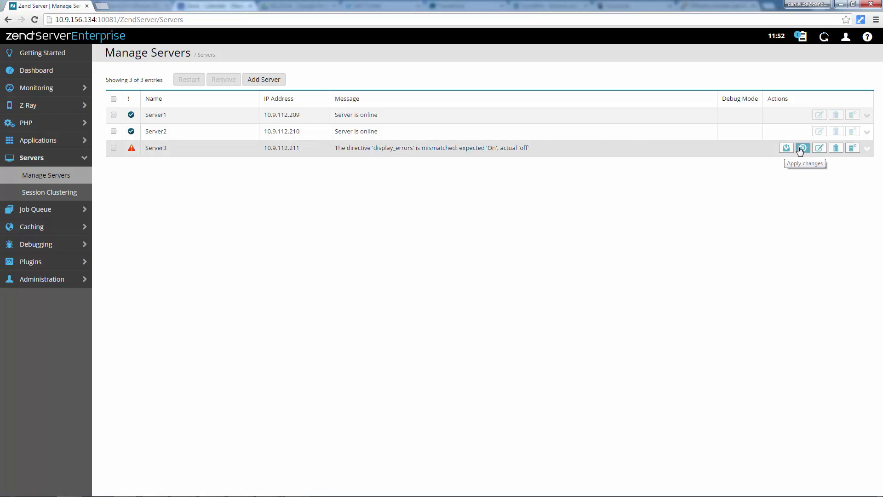
pyautogui.click(802, 148)
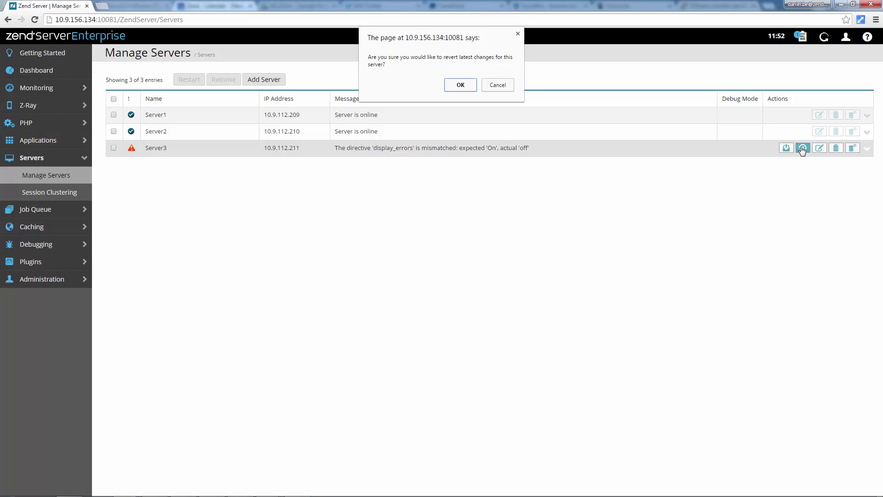
pyautogui.click(468, 87)
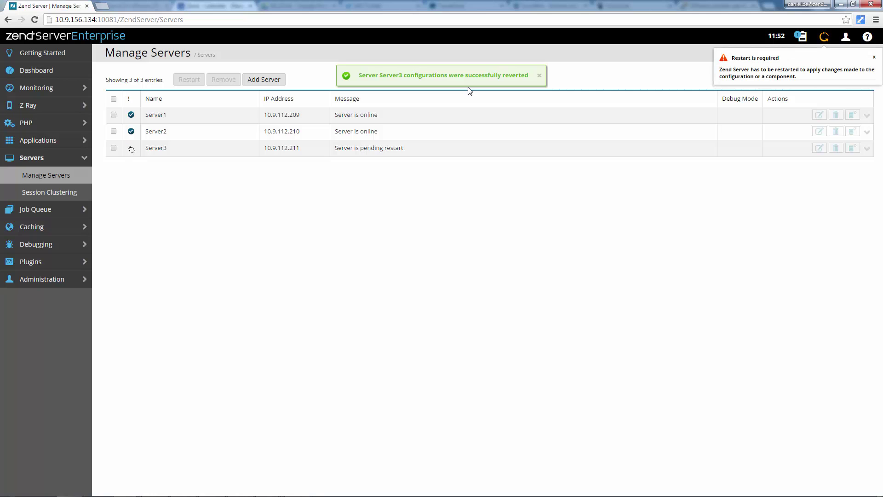
pyautogui.click(824, 37)
pyautogui.click(521, 356)
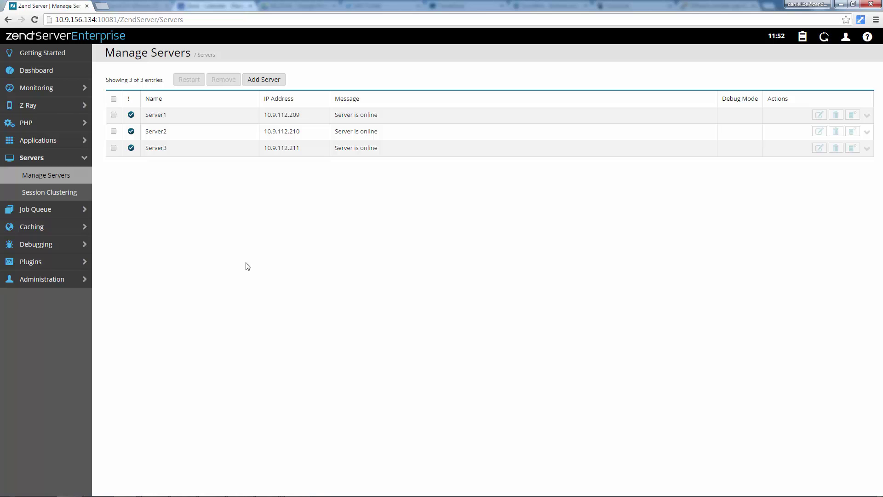
# Disable Server2 in the server list, then re-enable it, confirming each change.
pyautogui.click(113, 131)
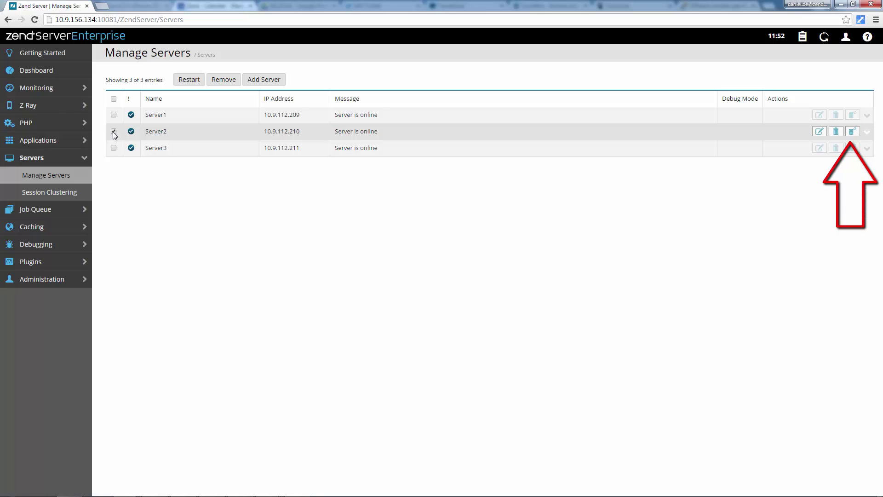
pyautogui.click(853, 132)
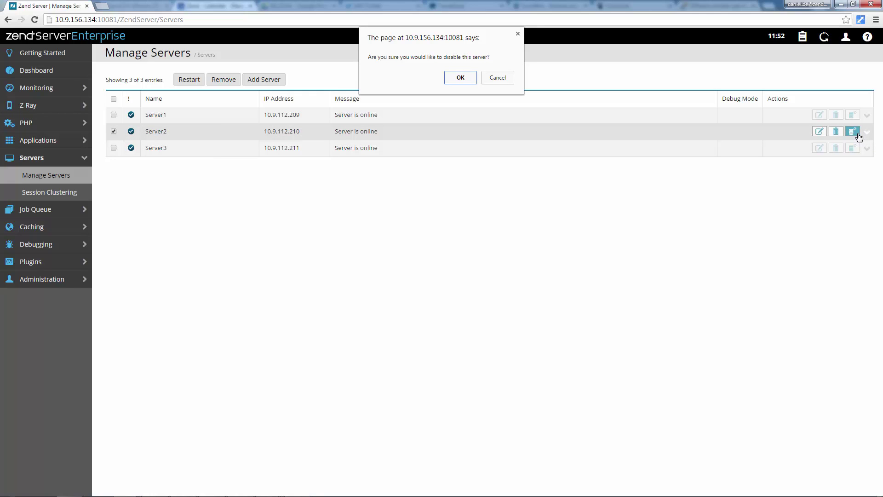
pyautogui.click(460, 77)
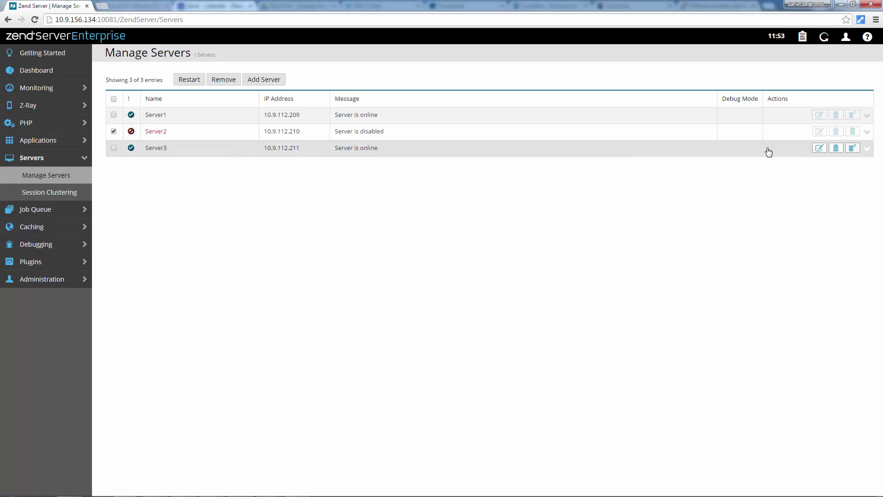
pyautogui.click(853, 132)
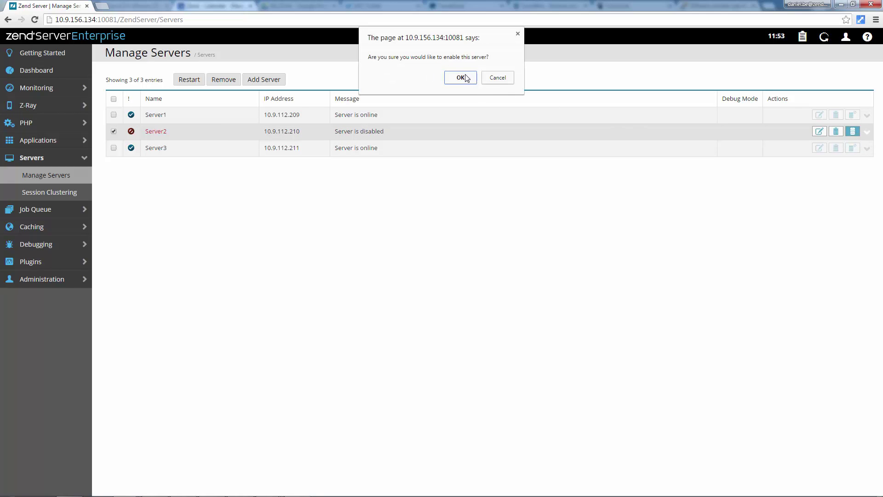
pyautogui.click(460, 78)
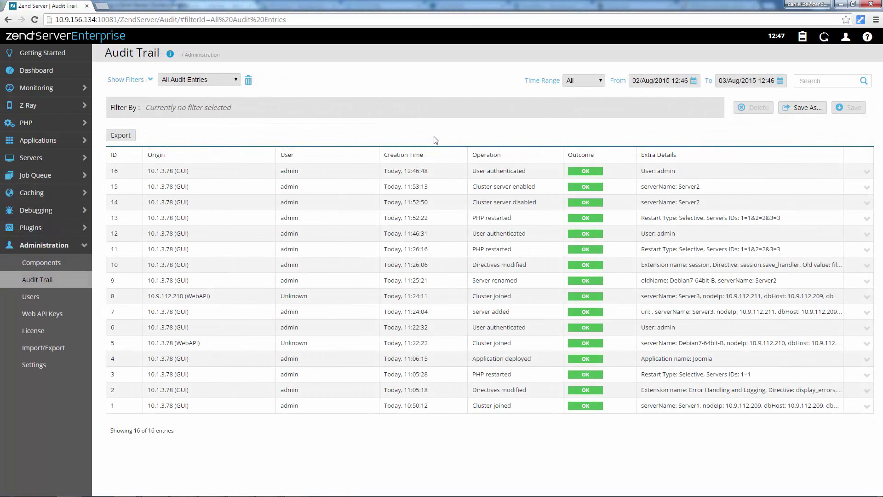
# Expand audit entry 15, 'Cluster server enabled', to reveal its Extra Details.
pyautogui.click(248, 187)
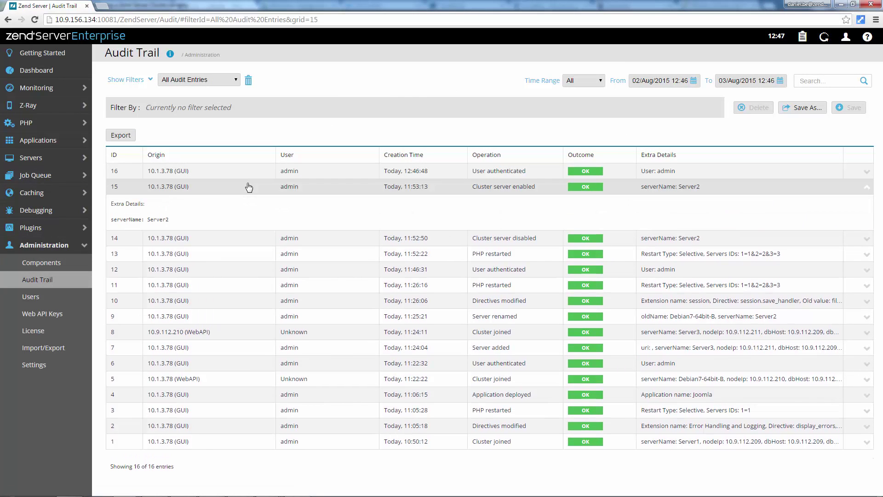